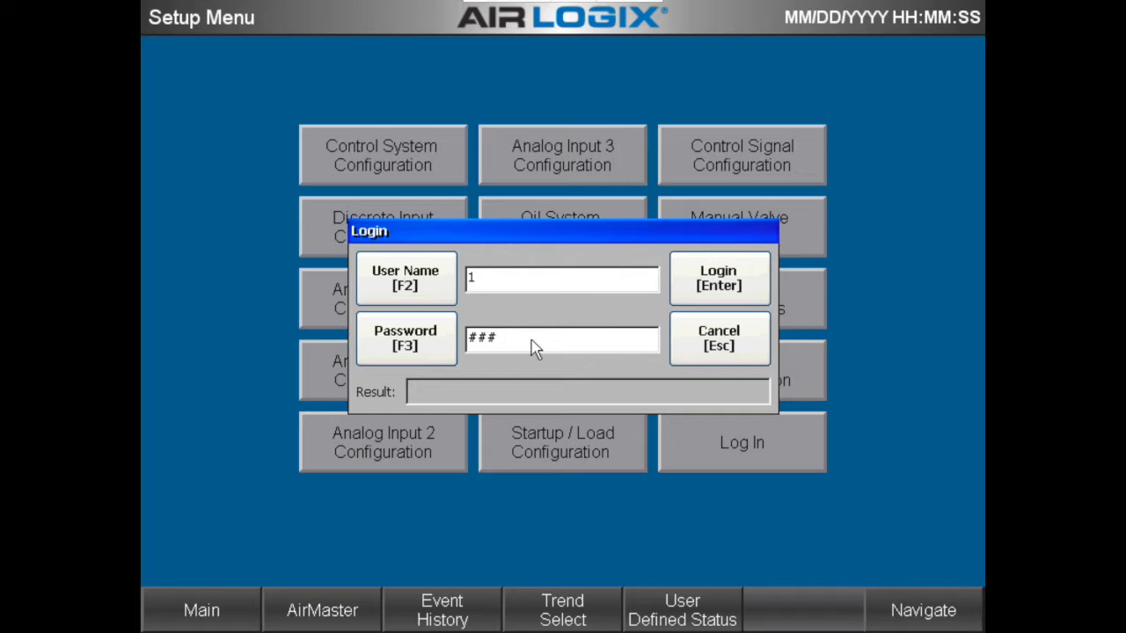
- Log in to the setup menu and open the discrete input details for Low Water Pressure (DI00)
{"action": "left_click", "coordinate": [723, 282]}
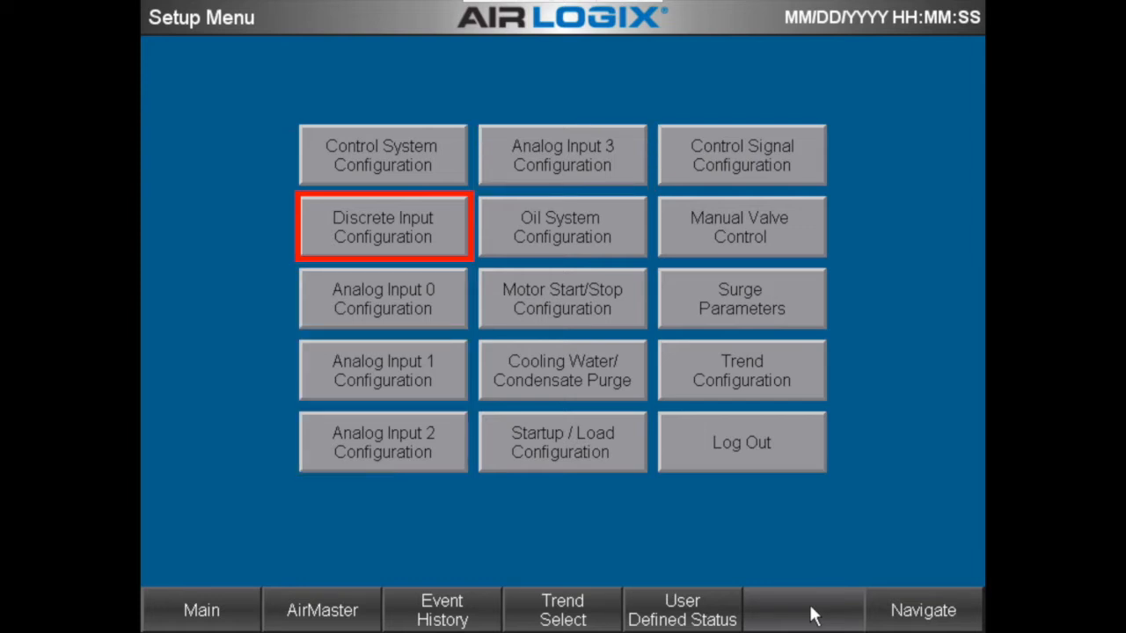
{"action": "left_click", "coordinate": [454, 227]}
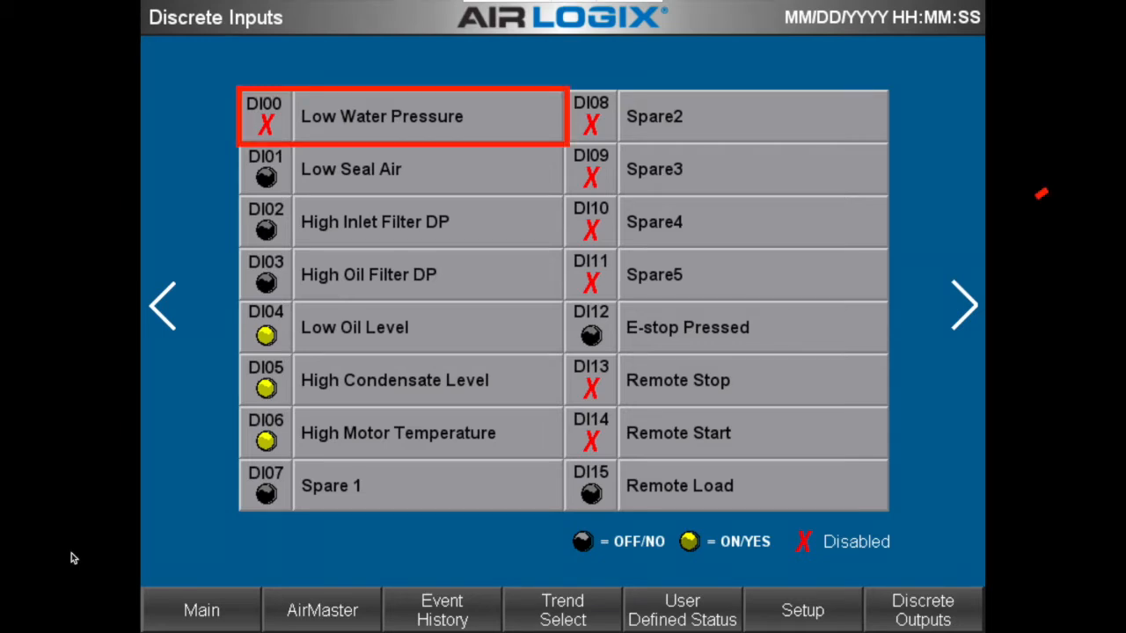
{"action": "left_click", "coordinate": [384, 124]}
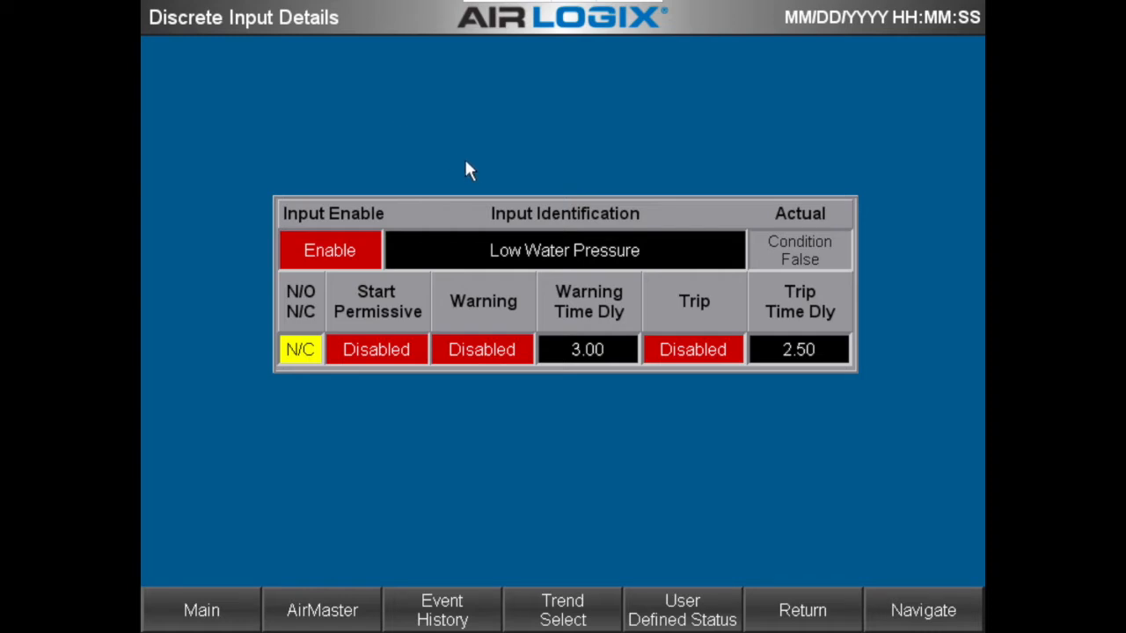
- Rename the Low Water Pressure discrete input to "Low Water Flow"
{"action": "left_click", "coordinate": [595, 251]}
{"action": "left_click", "coordinate": [276, 484]}
{"action": "left_click", "coordinate": [692, 352]}
{"action": "left_click", "coordinate": [694, 284]}
{"action": "left_click", "coordinate": [325, 284]}
{"action": "left_click", "coordinate": [431, 487]}
{"action": "left_click", "coordinate": [278, 491]}
{"action": "left_click", "coordinate": [325, 284]}
{"action": "left_click", "coordinate": [274, 359]}
{"action": "left_click", "coordinate": [483, 284]}
{"action": "left_click", "coordinate": [377, 284]}
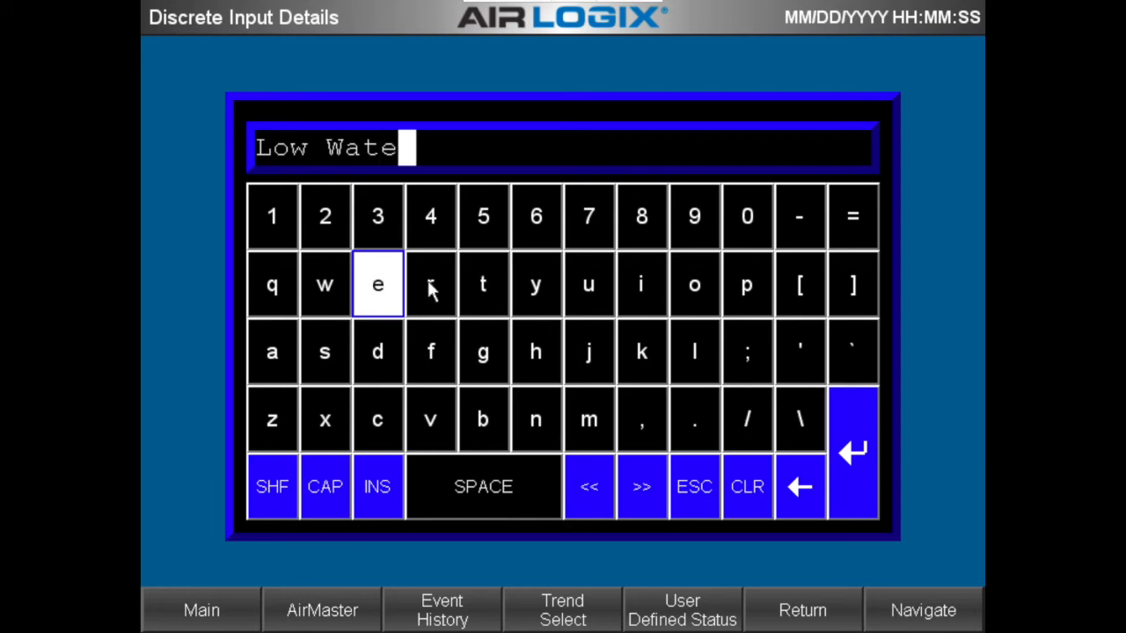
{"action": "left_click", "coordinate": [430, 284]}
{"action": "left_click", "coordinate": [464, 486]}
{"action": "left_click", "coordinate": [278, 491]}
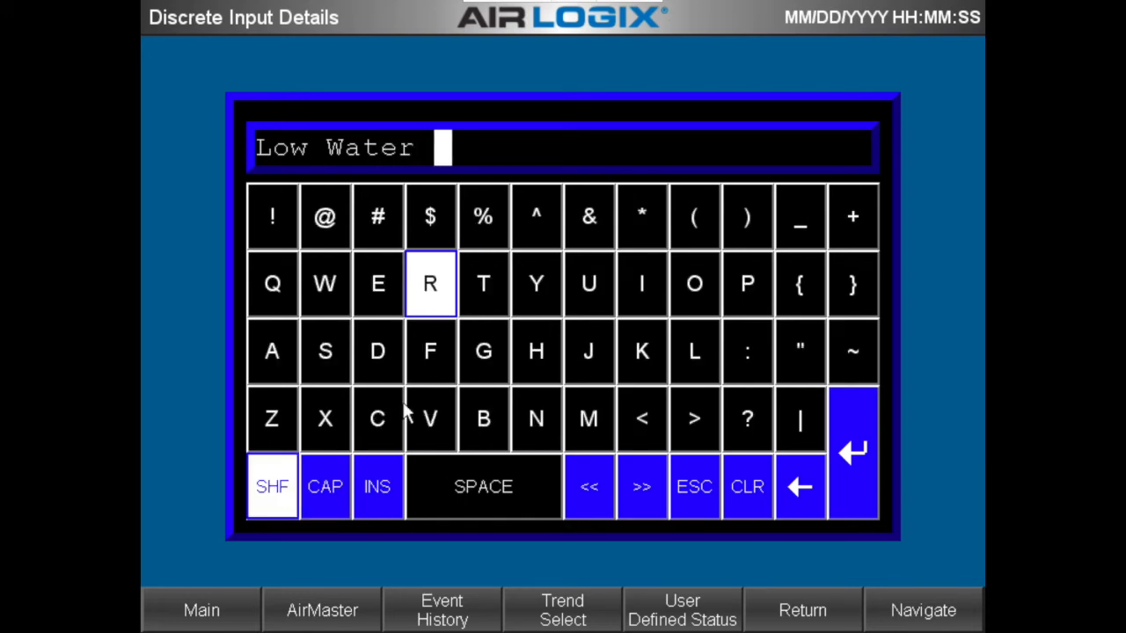
{"action": "left_click", "coordinate": [431, 353]}
{"action": "left_click", "coordinate": [694, 352]}
{"action": "left_click", "coordinate": [694, 284]}
{"action": "left_click", "coordinate": [329, 284]}
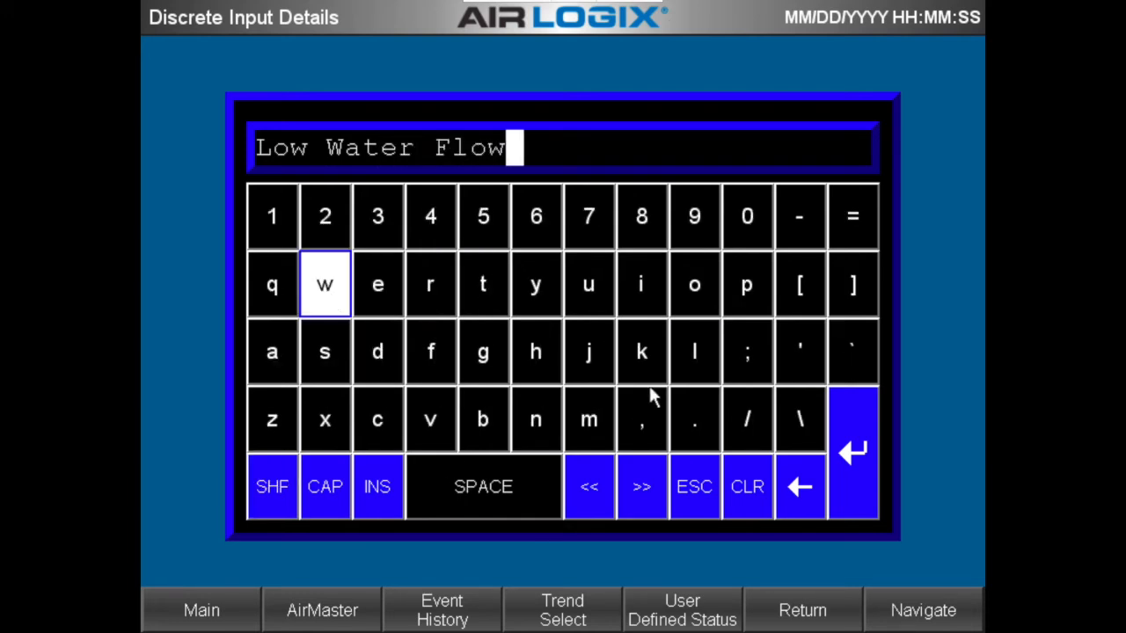
{"action": "left_click", "coordinate": [852, 452]}
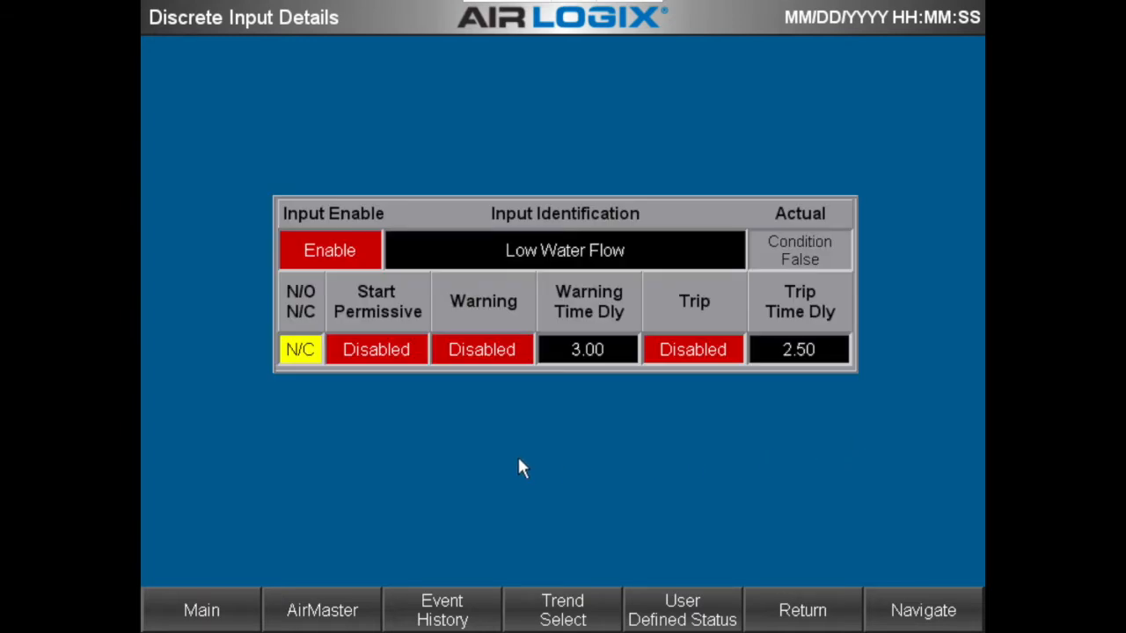
- Enable the Low Water Flow input with an N/C contact and enable its start permissive
{"action": "left_click", "coordinate": [321, 253]}
{"action": "left_click", "coordinate": [293, 356]}
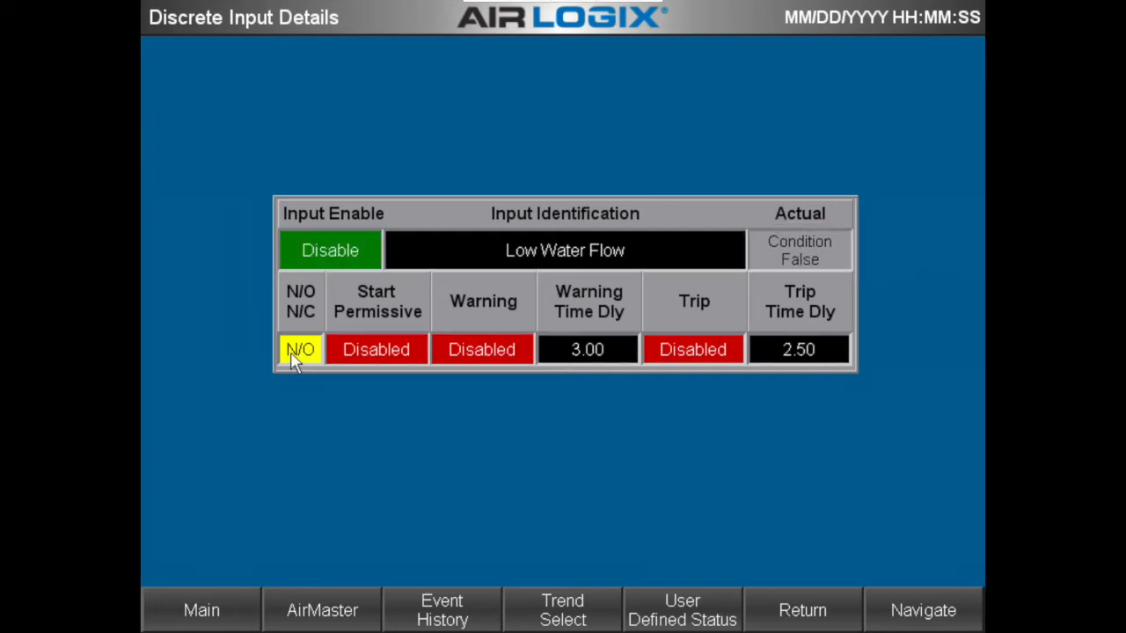
{"action": "left_click", "coordinate": [294, 361]}
{"action": "left_click", "coordinate": [374, 344]}
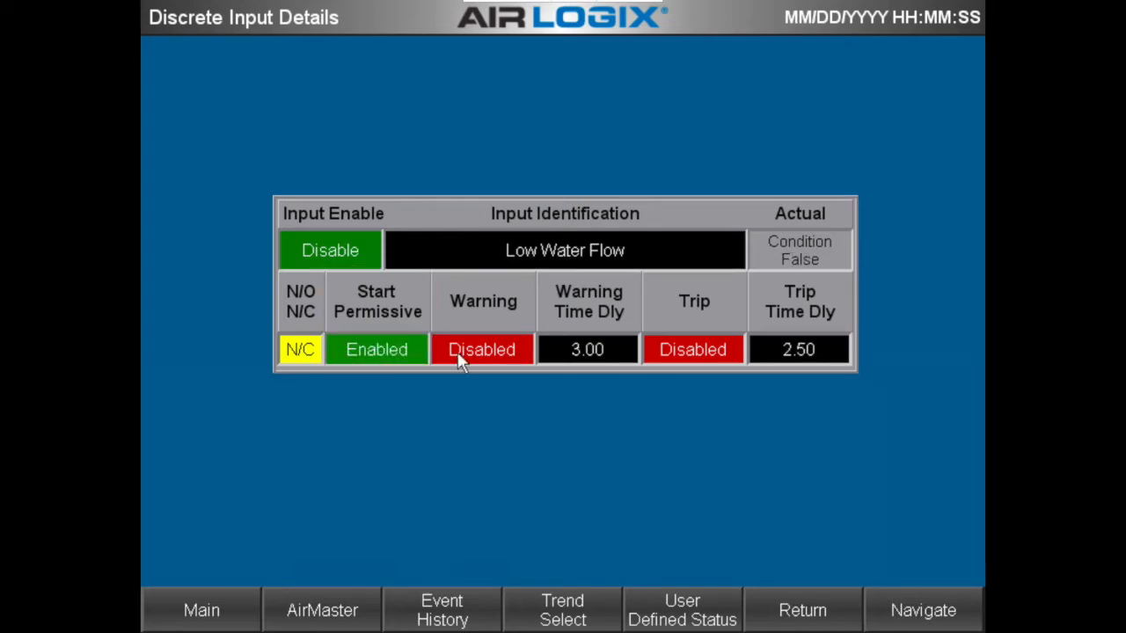
- Enable the trip for Low Water Flow with its warning disabled and return to the discrete inputs list
{"action": "left_click", "coordinate": [475, 345]}
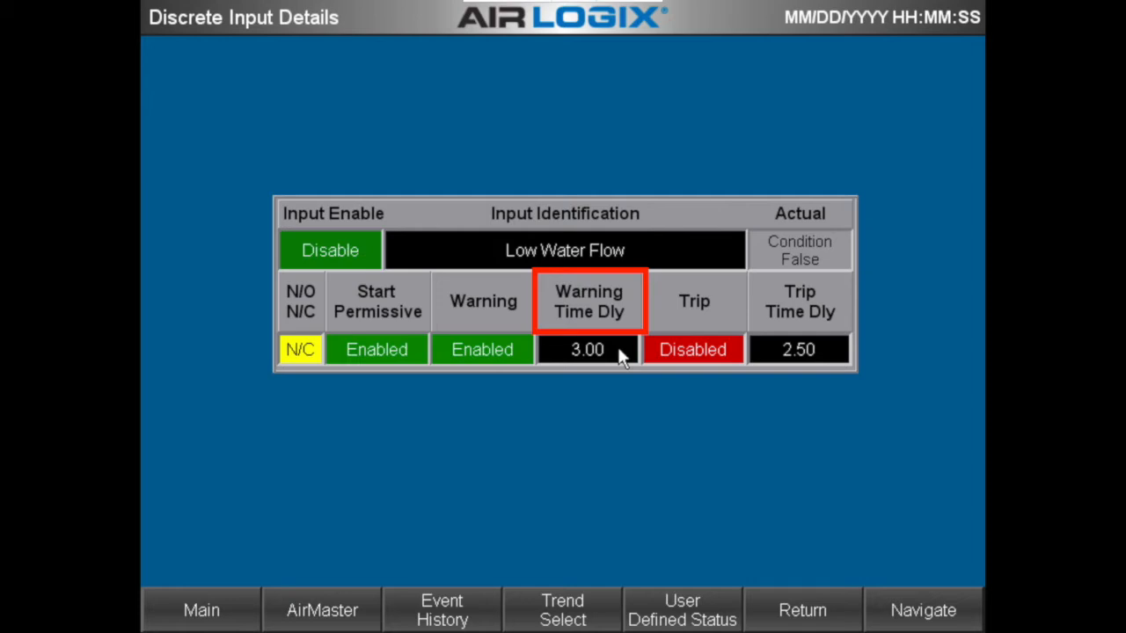
{"action": "left_click", "coordinate": [698, 356]}
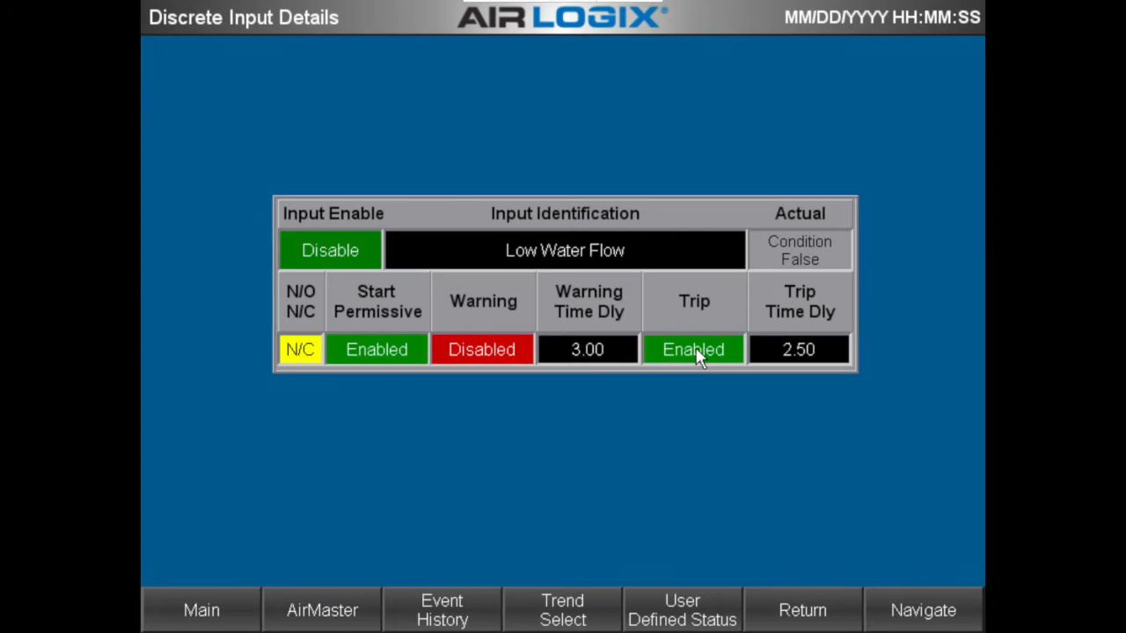
{"action": "left_click", "coordinate": [814, 618]}
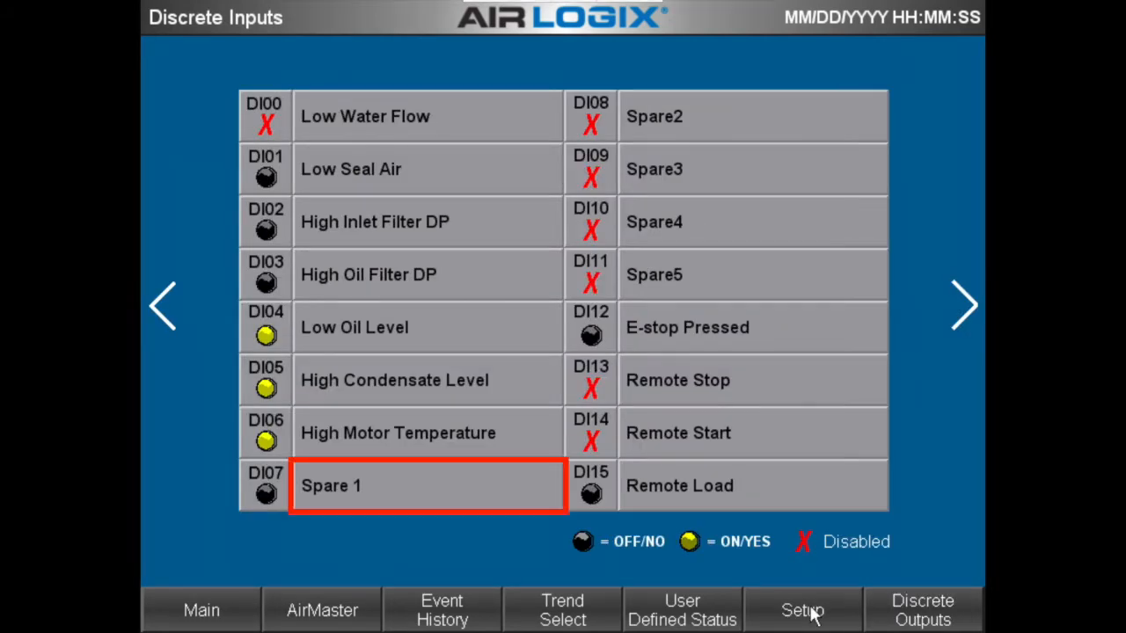
- Rename the Spare 1 discrete input (DI07) to "New Device" and return to the discrete inputs list
{"action": "left_click", "coordinate": [427, 482]}
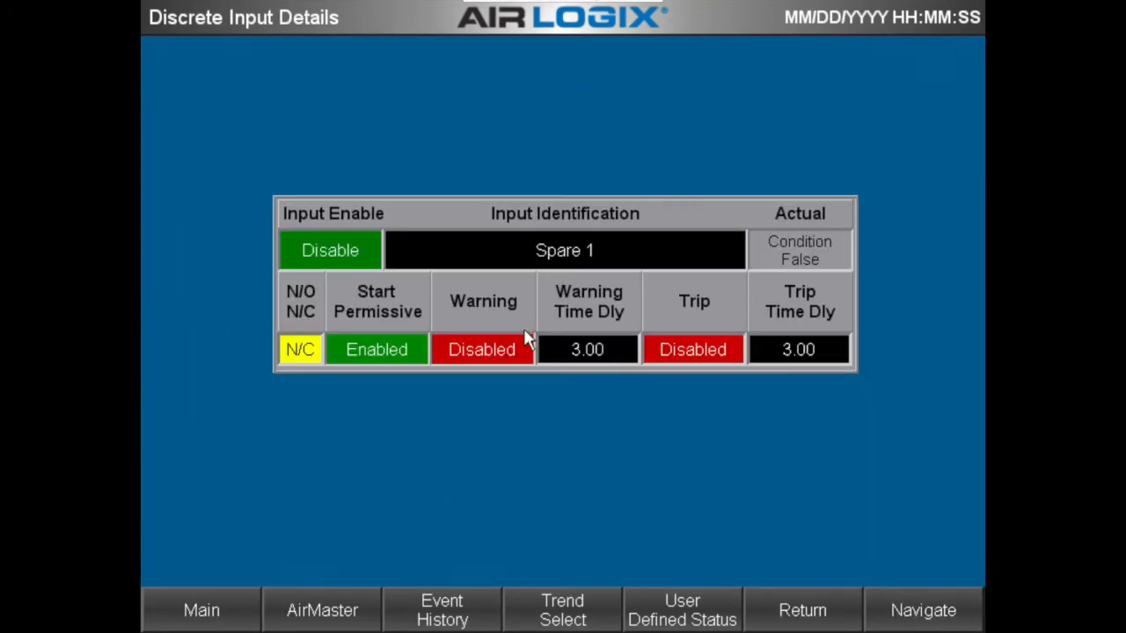
{"action": "left_click", "coordinate": [563, 255]}
{"action": "type", "text": "New Device"}
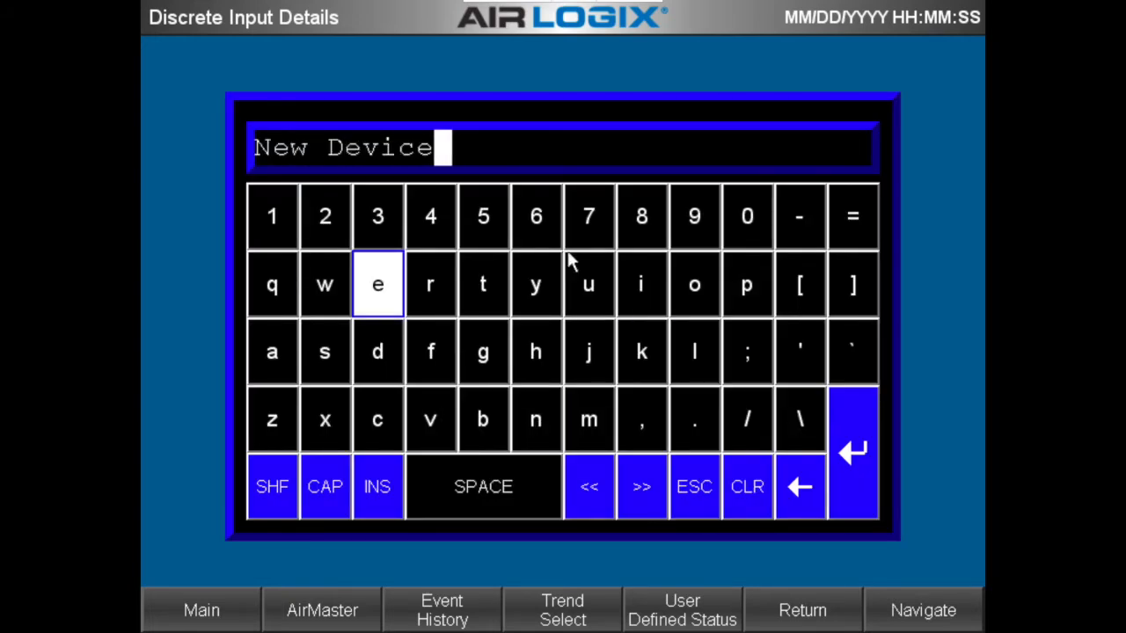
{"action": "left_click", "coordinate": [841, 446]}
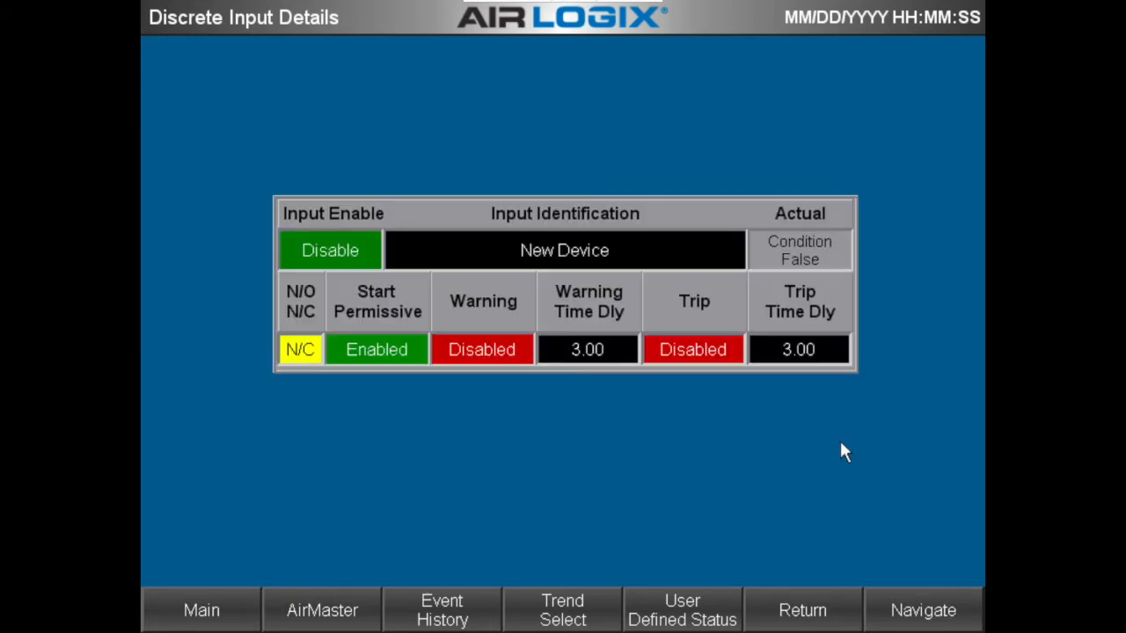
{"action": "left_click", "coordinate": [800, 607]}
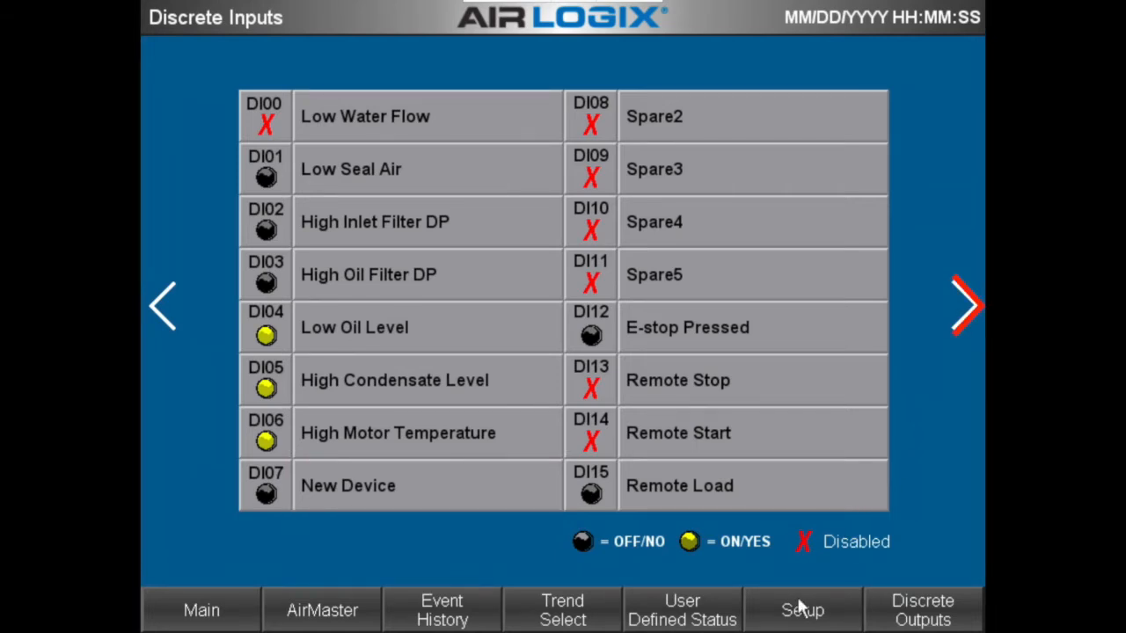
- Open the details of the Vibration Stage 4 analog input (AI13)
{"action": "left_click", "coordinate": [966, 309]}
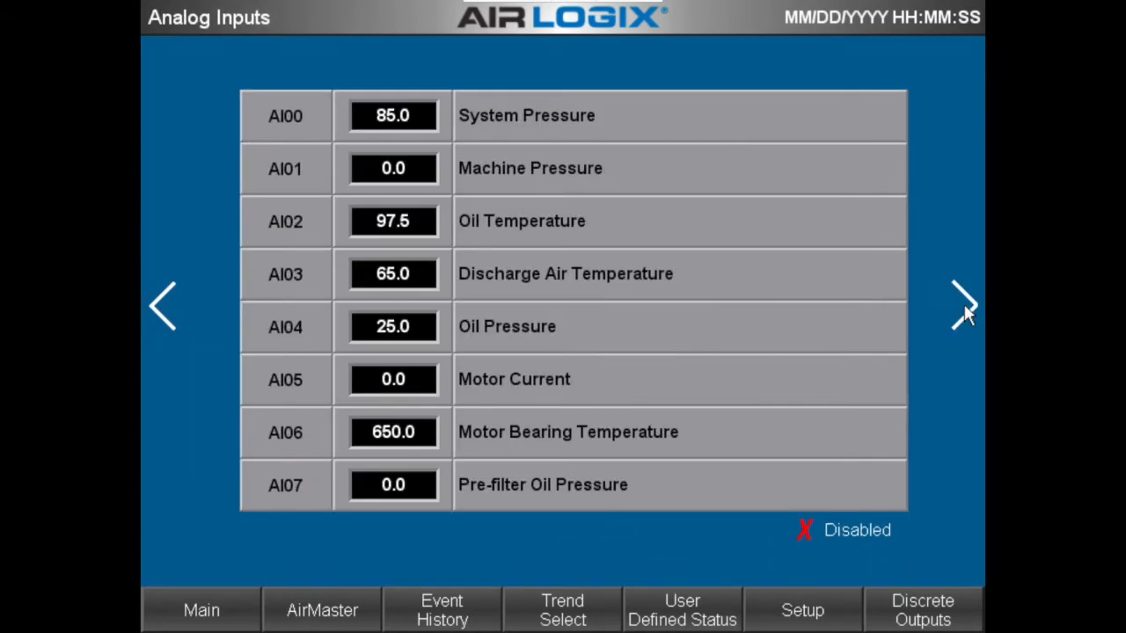
{"action": "left_click", "coordinate": [965, 308]}
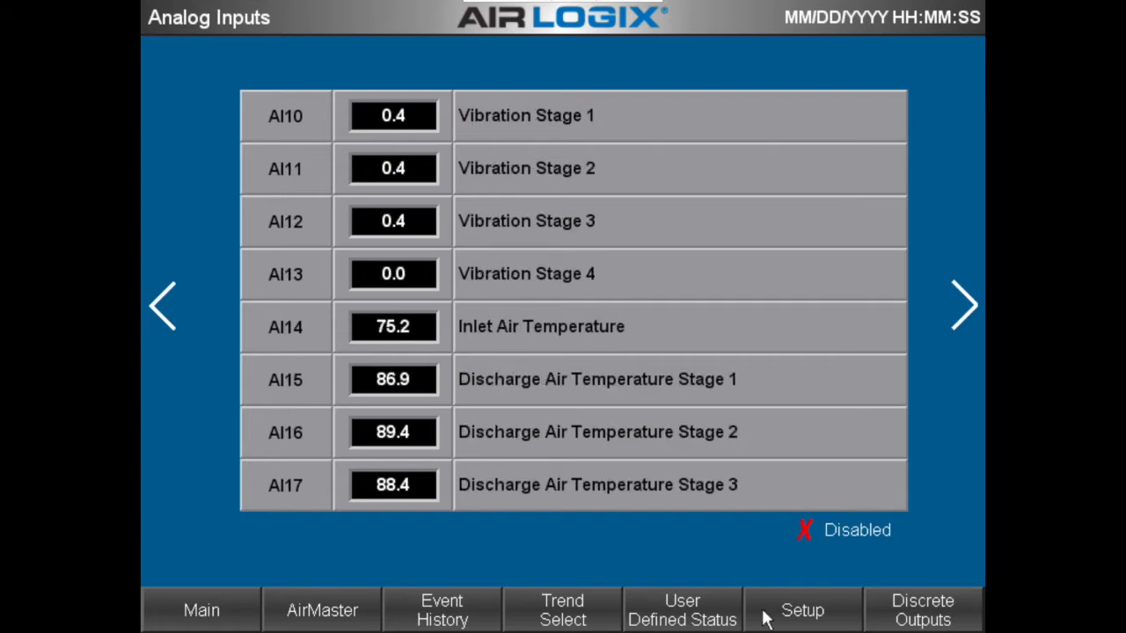
{"action": "left_click", "coordinate": [525, 282]}
- Rename the Vibration Stage 4 analog input to "Discharge Air Flow"
{"action": "left_click", "coordinate": [607, 124]}
{"action": "left_click", "coordinate": [378, 352]}
{"action": "left_click", "coordinate": [642, 284]}
{"action": "left_click", "coordinate": [324, 352]}
{"action": "left_click", "coordinate": [377, 420]}
{"action": "left_click", "coordinate": [536, 352]}
{"action": "left_click", "coordinate": [272, 352]}
{"action": "left_click", "coordinate": [430, 284]}
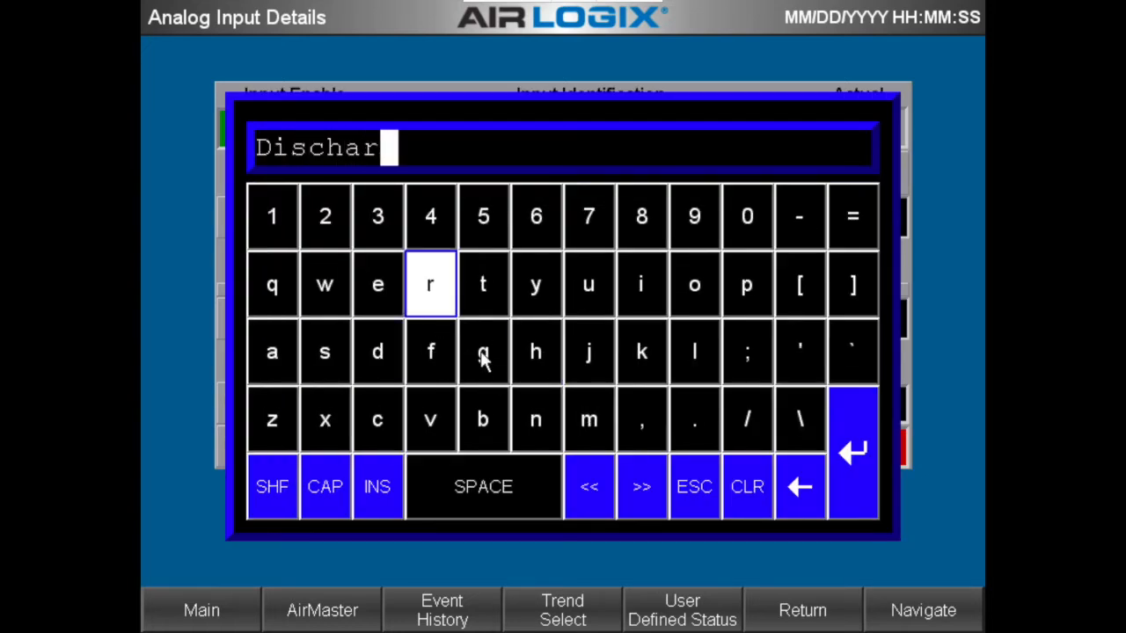
{"action": "left_click", "coordinate": [483, 352]}
{"action": "left_click", "coordinate": [377, 284]}
{"action": "left_click", "coordinate": [422, 487]}
{"action": "left_click", "coordinate": [272, 487]}
{"action": "left_click", "coordinate": [272, 352]}
{"action": "left_click", "coordinate": [641, 284]}
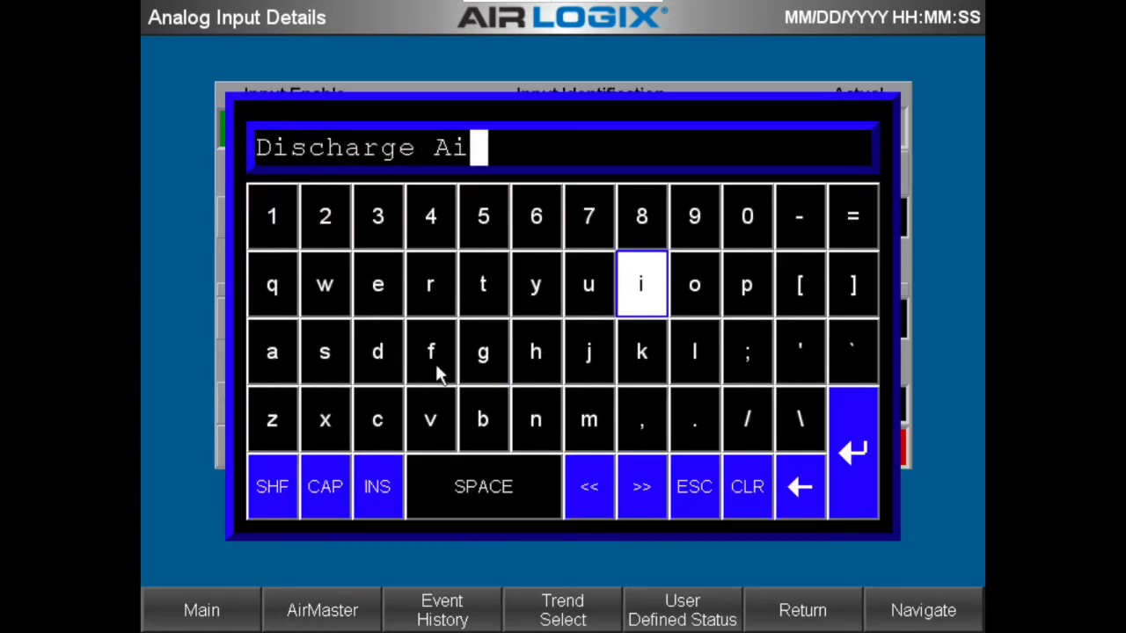
{"action": "left_click", "coordinate": [430, 284]}
{"action": "left_click", "coordinate": [454, 493]}
{"action": "left_click", "coordinate": [272, 487]}
{"action": "left_click", "coordinate": [430, 352]}
{"action": "left_click", "coordinate": [694, 352]}
{"action": "left_click", "coordinate": [694, 284]}
{"action": "left_click", "coordinate": [324, 284]}
{"action": "left_click", "coordinate": [848, 457]}
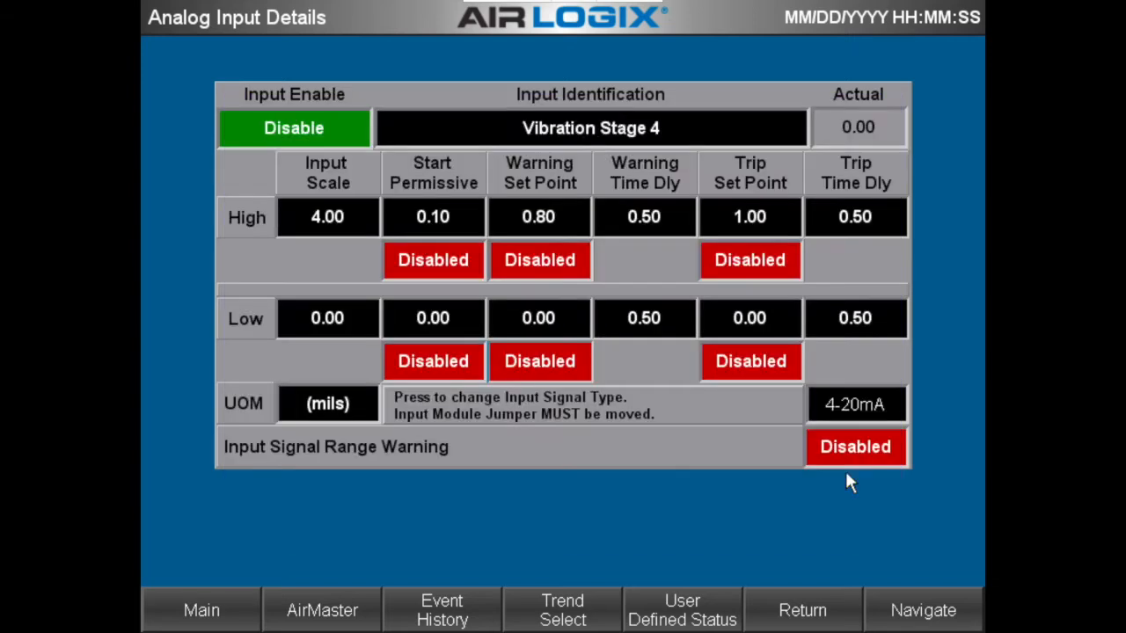
- Toggle the Discharge Air Flow input off and on, and set its high input scale to 12000
{"action": "left_click", "coordinate": [339, 128]}
{"action": "left_click", "coordinate": [337, 125]}
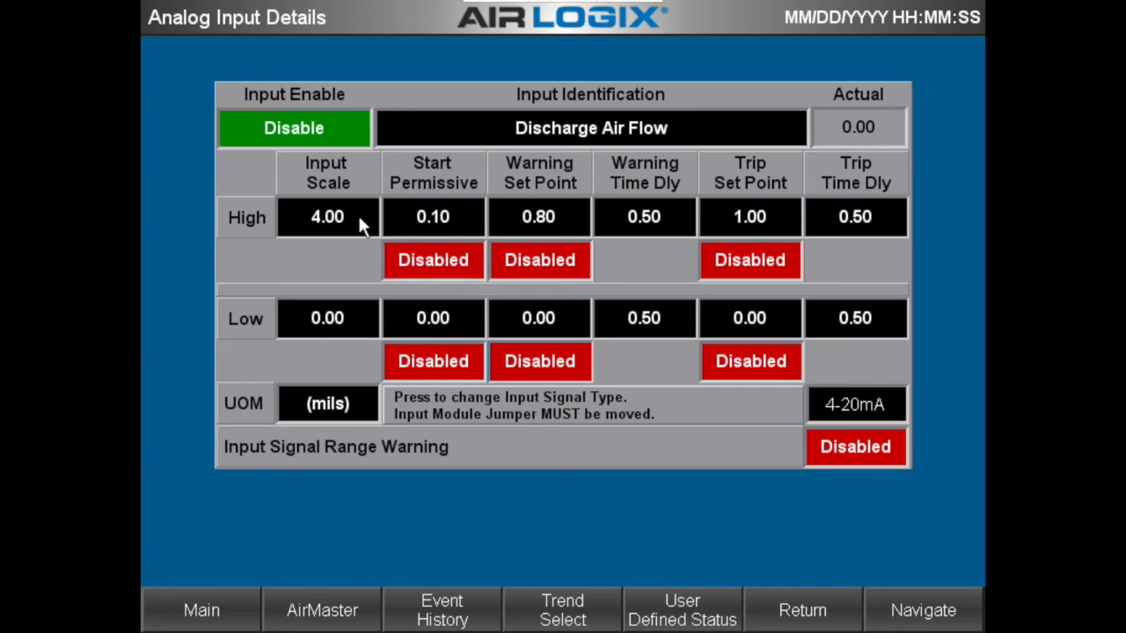
{"action": "left_click", "coordinate": [359, 221]}
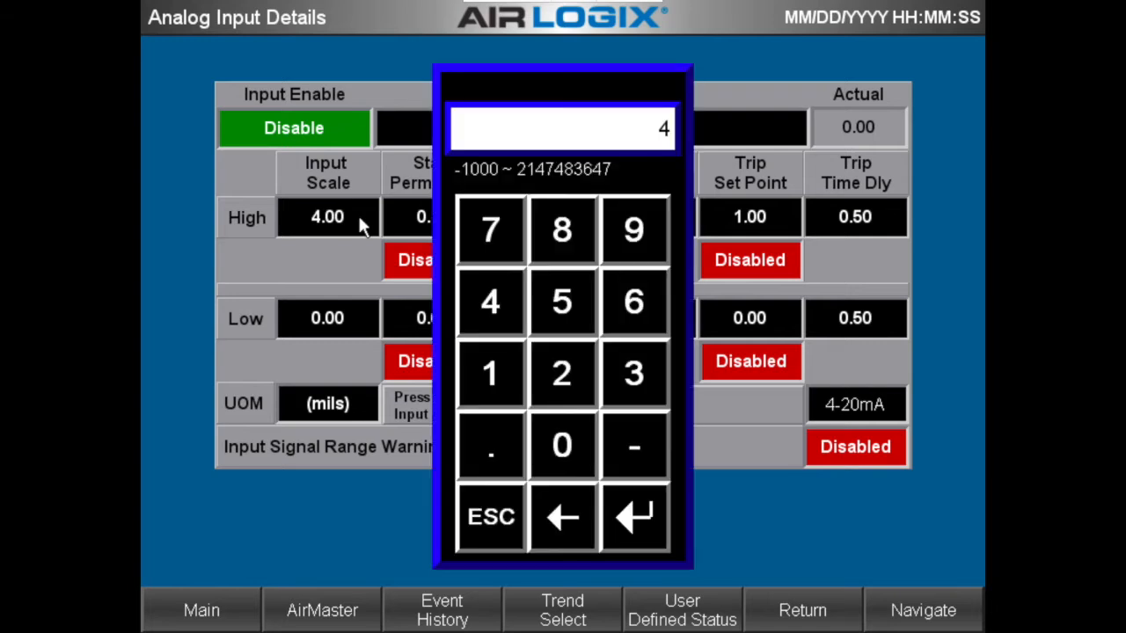
{"action": "left_click", "coordinate": [490, 374]}
{"action": "left_click", "coordinate": [552, 377]}
{"action": "left_click", "coordinate": [563, 447]}
{"action": "left_click", "coordinate": [563, 447]}
{"action": "left_click", "coordinate": [563, 447]}
{"action": "left_click", "coordinate": [632, 521]}
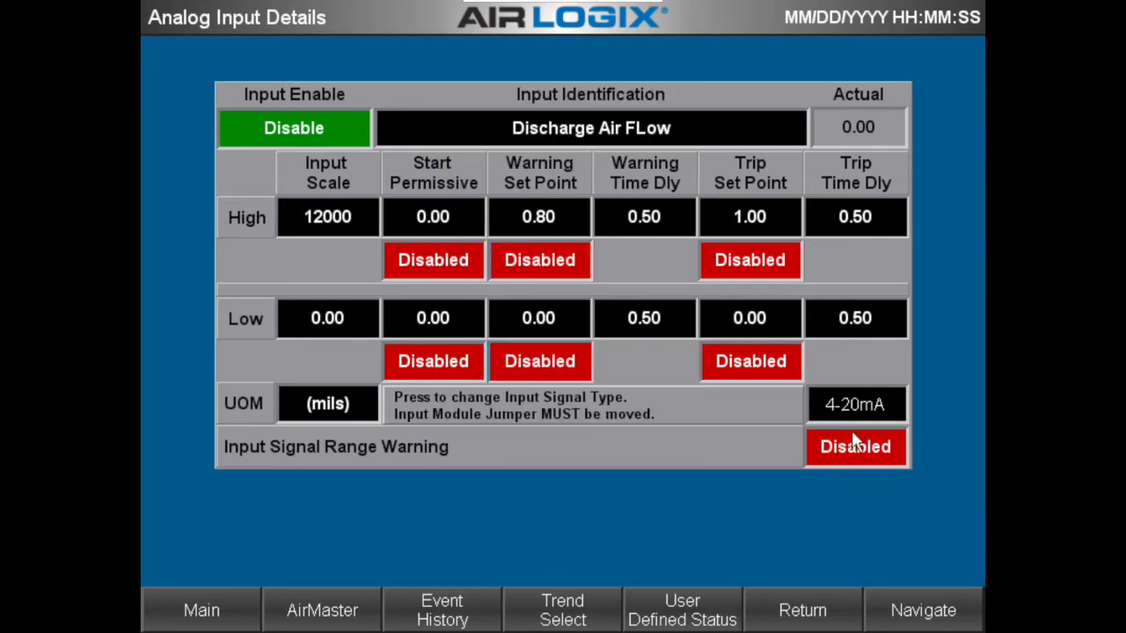
- Rename the analog input to "Cooling Water Temperature"
{"action": "left_click", "coordinate": [542, 128]}
{"action": "type", "text": "Coolin"}
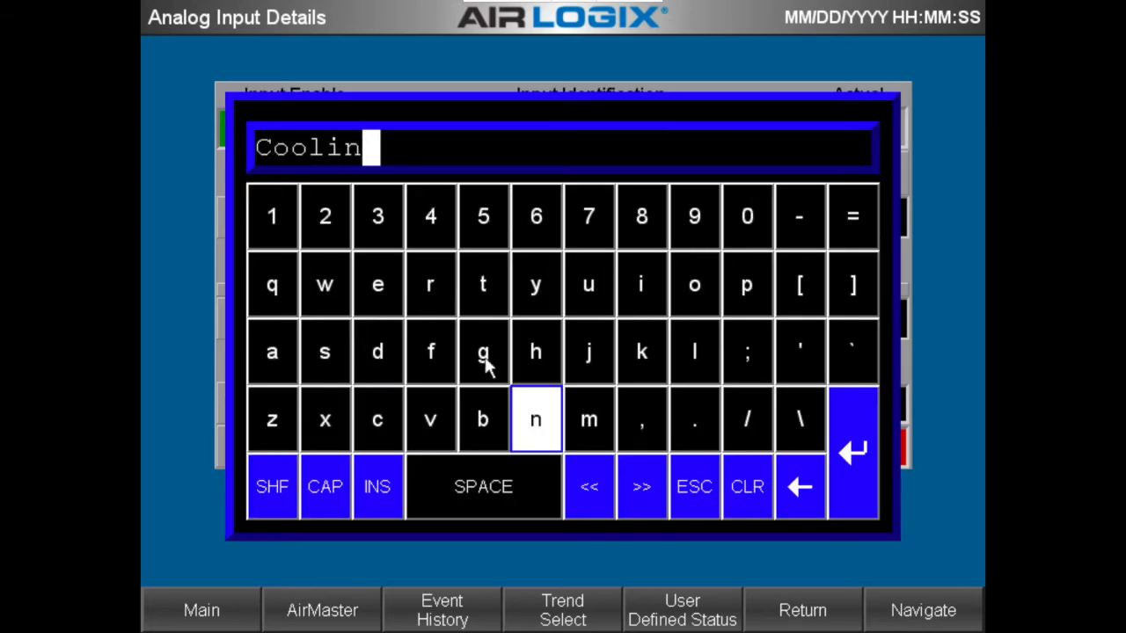
{"action": "type", "text": "g Water "}
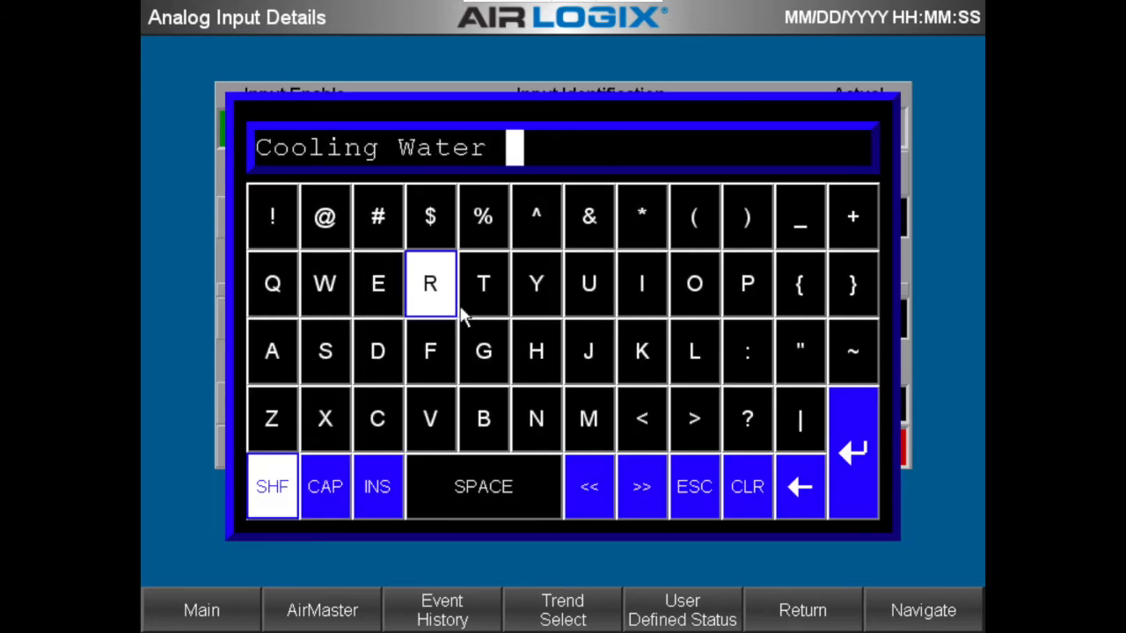
{"action": "type", "text": "Temperature"}
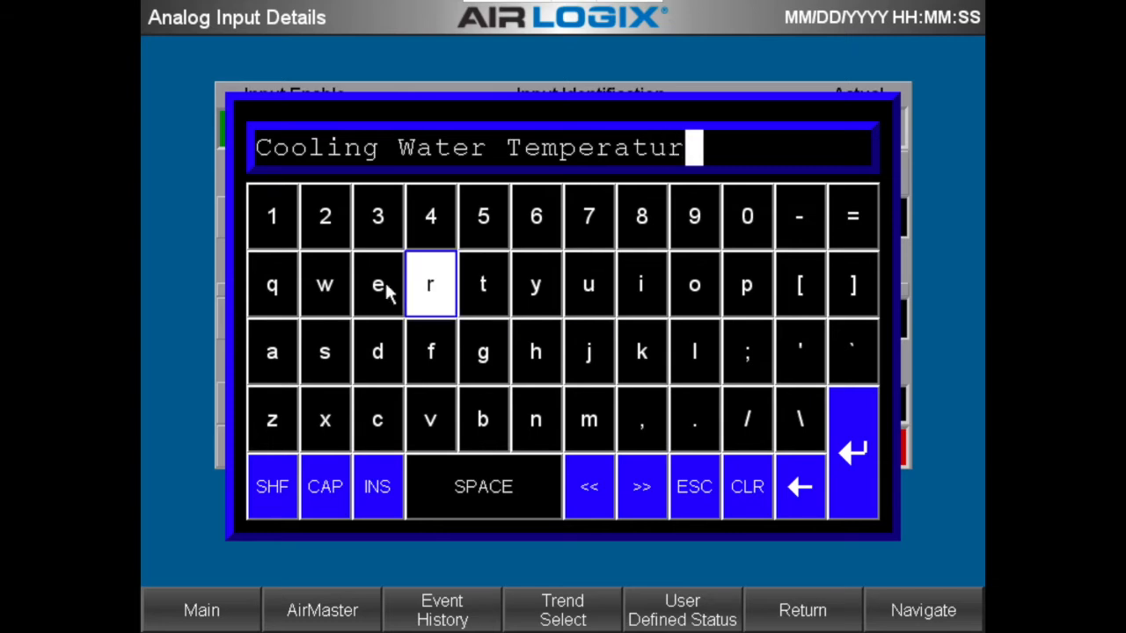
{"action": "left_click", "coordinate": [867, 476]}
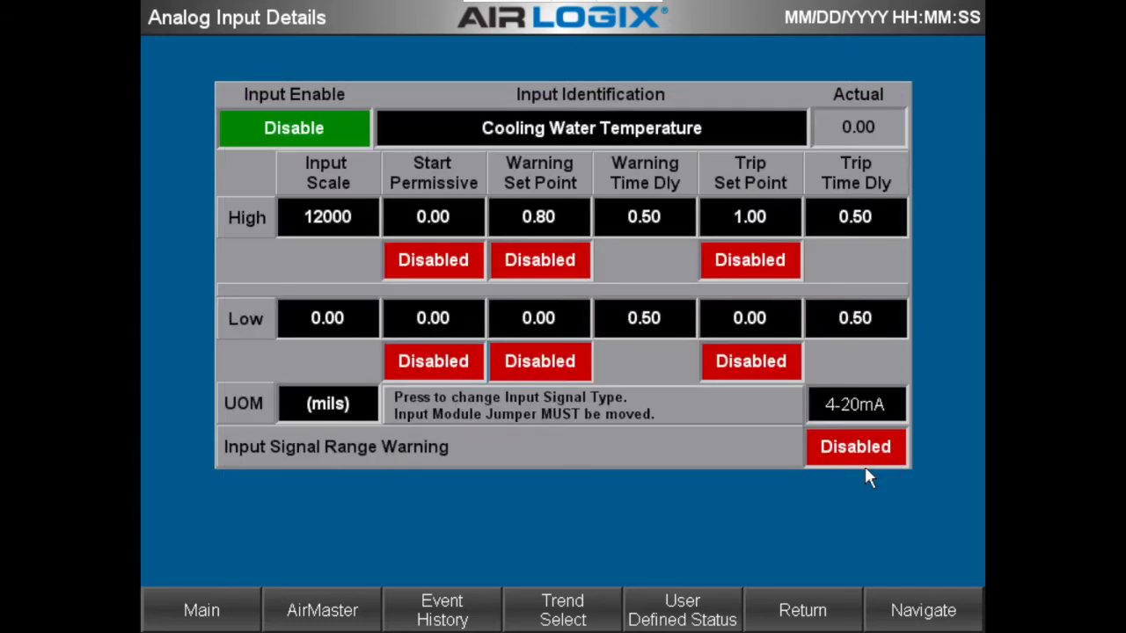
- Set the high input scale of Cooling Water Temperature to 400
{"action": "left_click", "coordinate": [343, 220]}
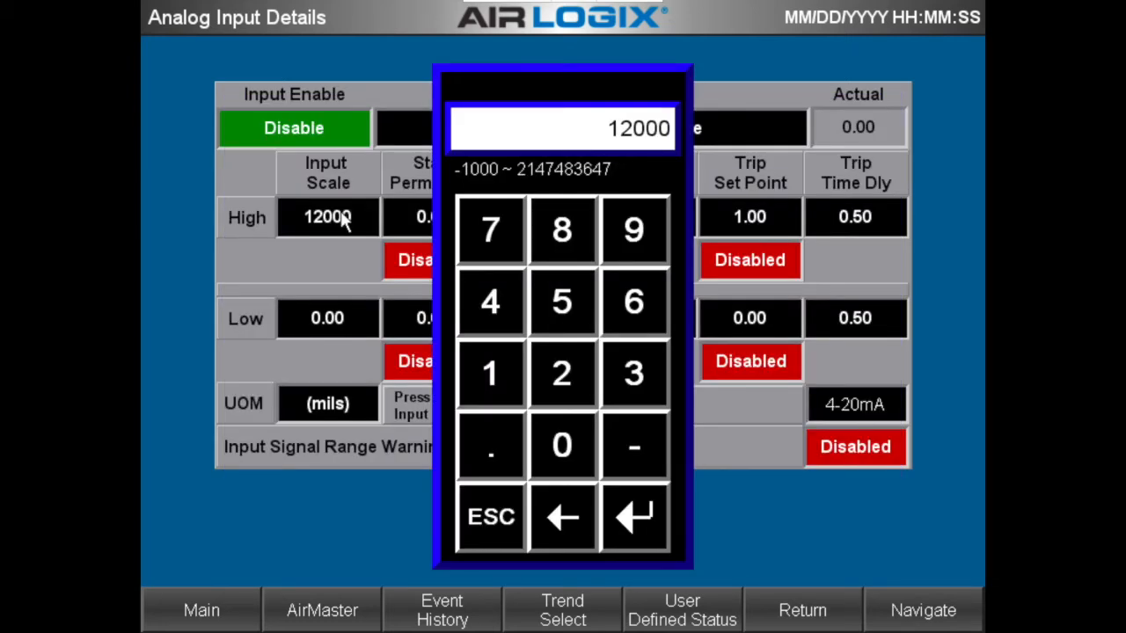
{"action": "left_click", "coordinate": [492, 304]}
{"action": "left_click", "coordinate": [563, 446]}
{"action": "left_click", "coordinate": [562, 447]}
{"action": "left_click", "coordinate": [645, 528]}
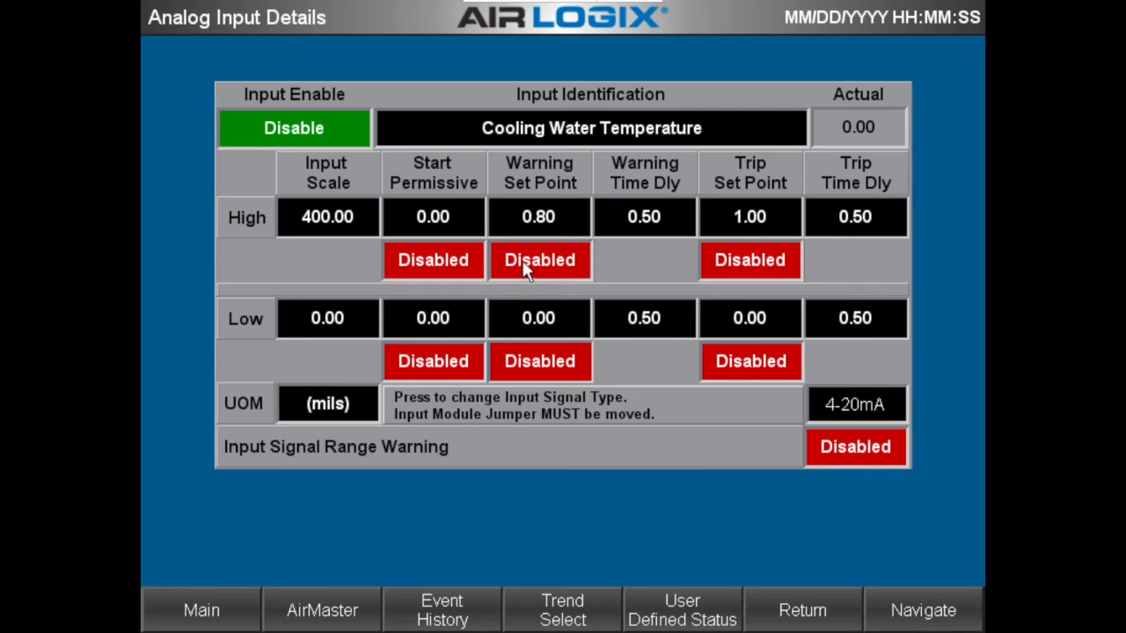
- Enable the high warning for Cooling Water Temperature with a set point of 120
{"action": "left_click", "coordinate": [484, 367]}
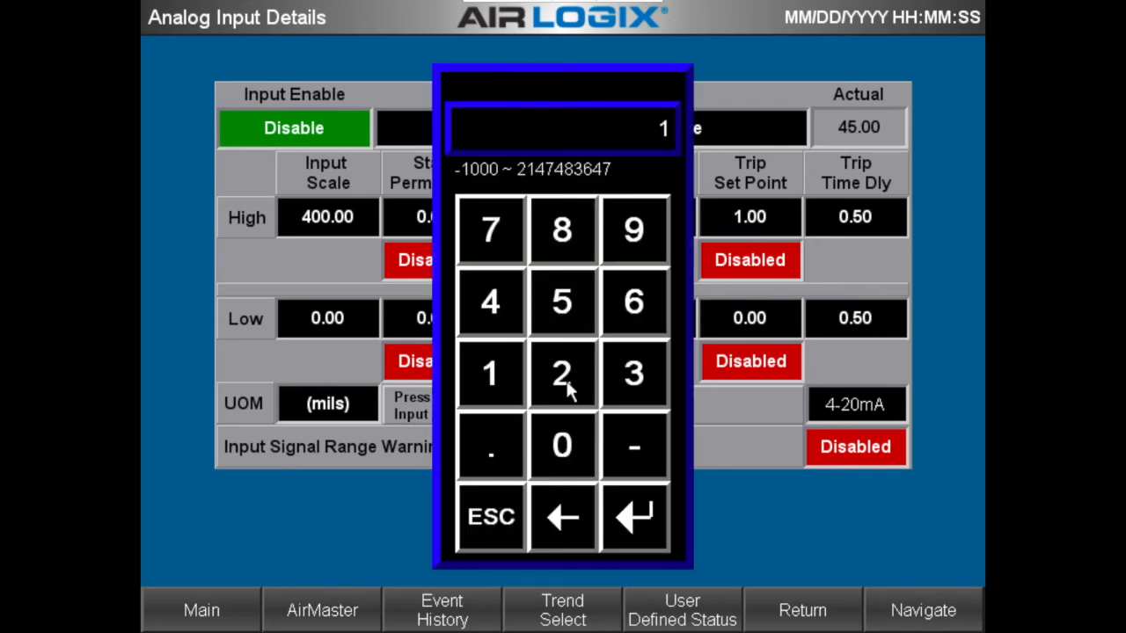
{"action": "left_click", "coordinate": [568, 390]}
{"action": "left_click", "coordinate": [564, 448]}
{"action": "left_click", "coordinate": [630, 518]}
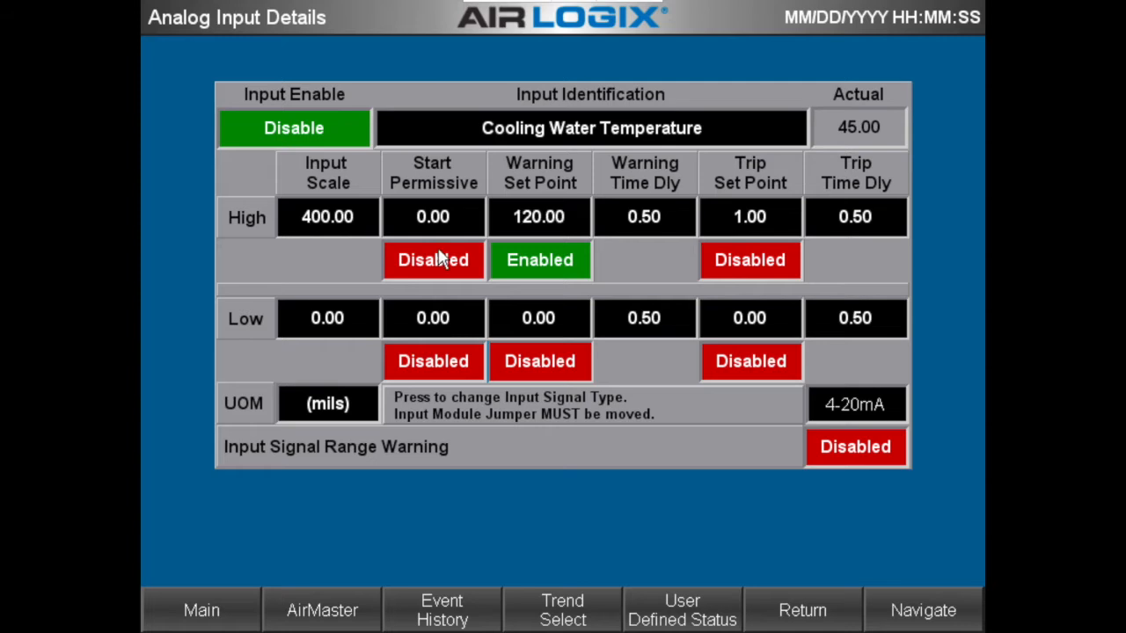
- Enable the high start permissive for Cooling Water Temperature and set it to 120
{"action": "left_click", "coordinate": [442, 256]}
{"action": "left_click", "coordinate": [452, 222]}
{"action": "left_click", "coordinate": [504, 371]}
{"action": "left_click", "coordinate": [566, 374]}
{"action": "left_click", "coordinate": [566, 445]}
{"action": "left_click", "coordinate": [640, 515]}
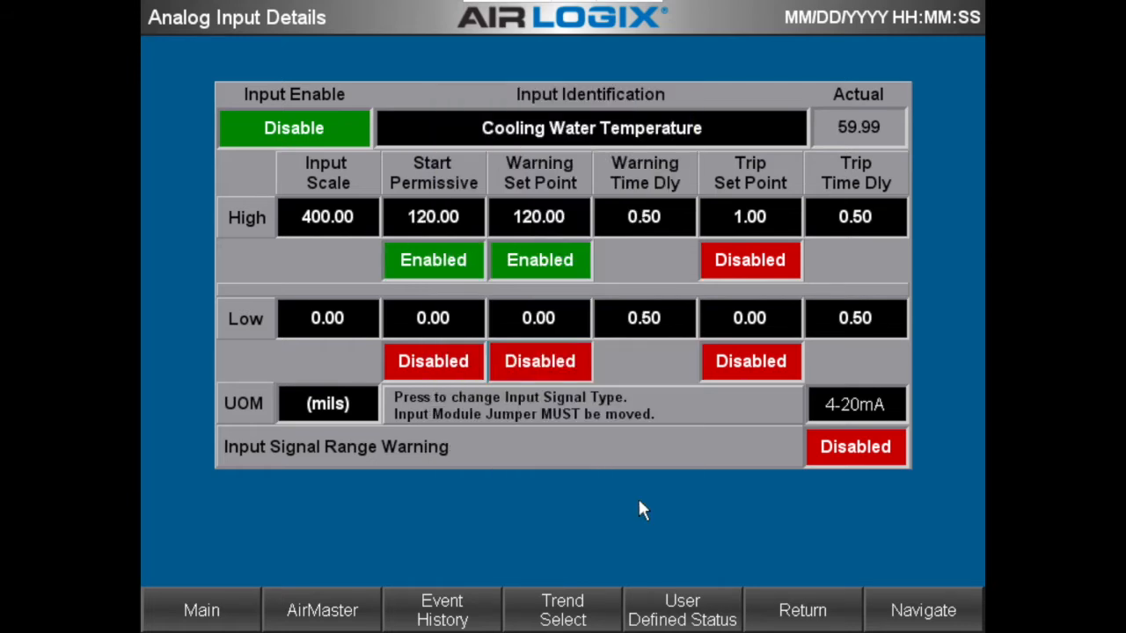
- Set the high warning time delay of Cooling Water Temperature to 3.00
{"action": "left_click", "coordinate": [669, 222]}
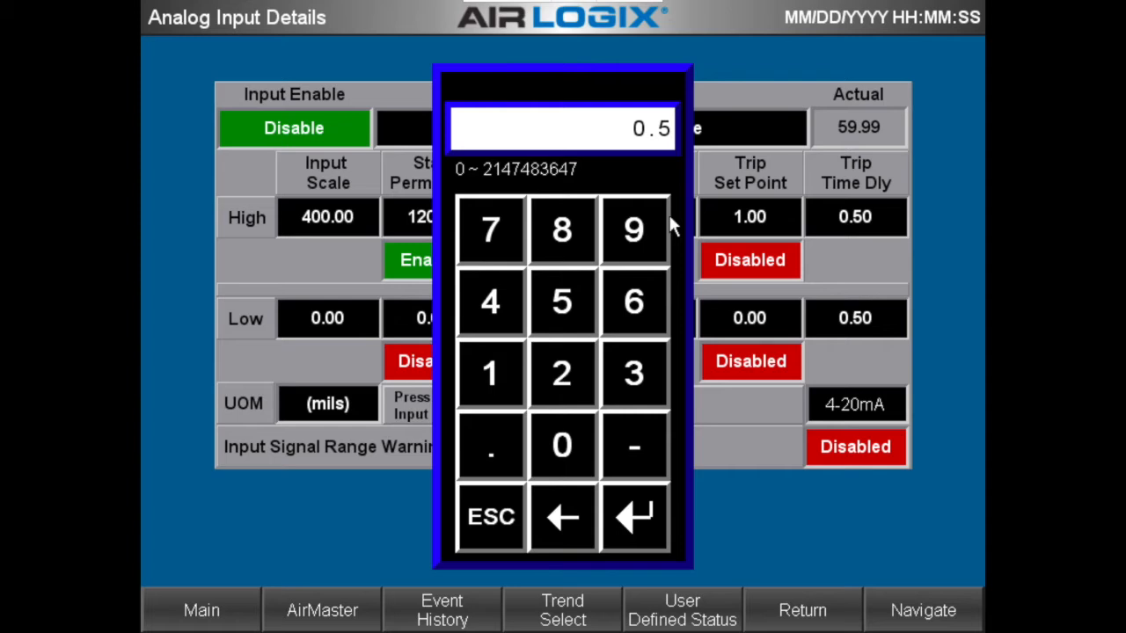
{"action": "left_click", "coordinate": [498, 362]}
{"action": "left_click", "coordinate": [627, 520]}
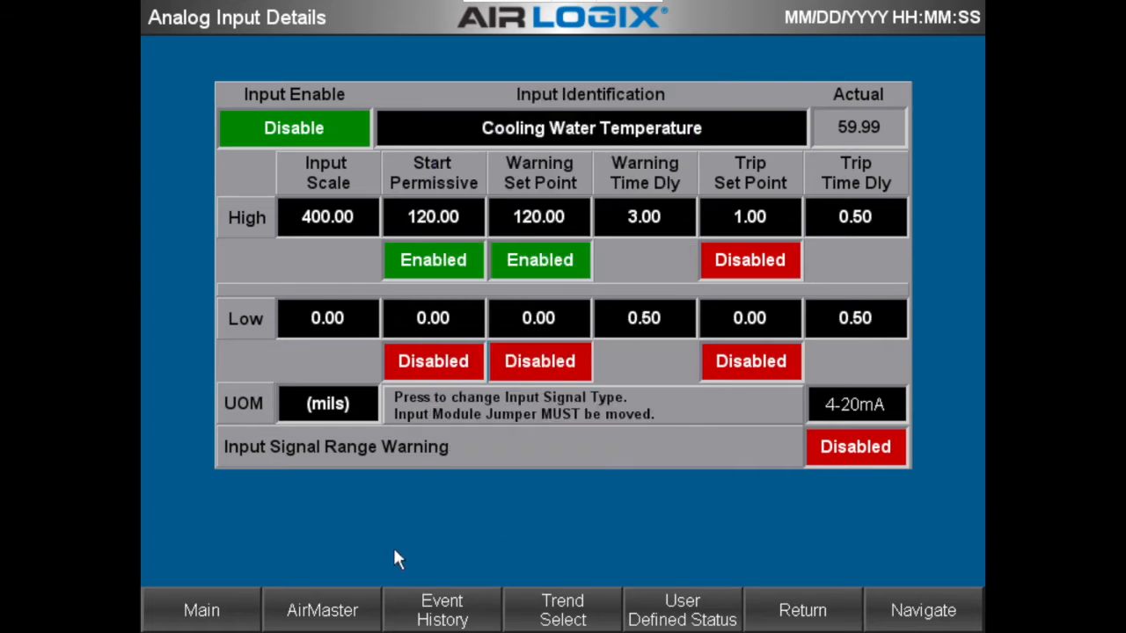
- Set the unit of measure of Cooling Water Temperature to (F) and return to the analog inputs list
{"action": "left_click", "coordinate": [327, 403]}
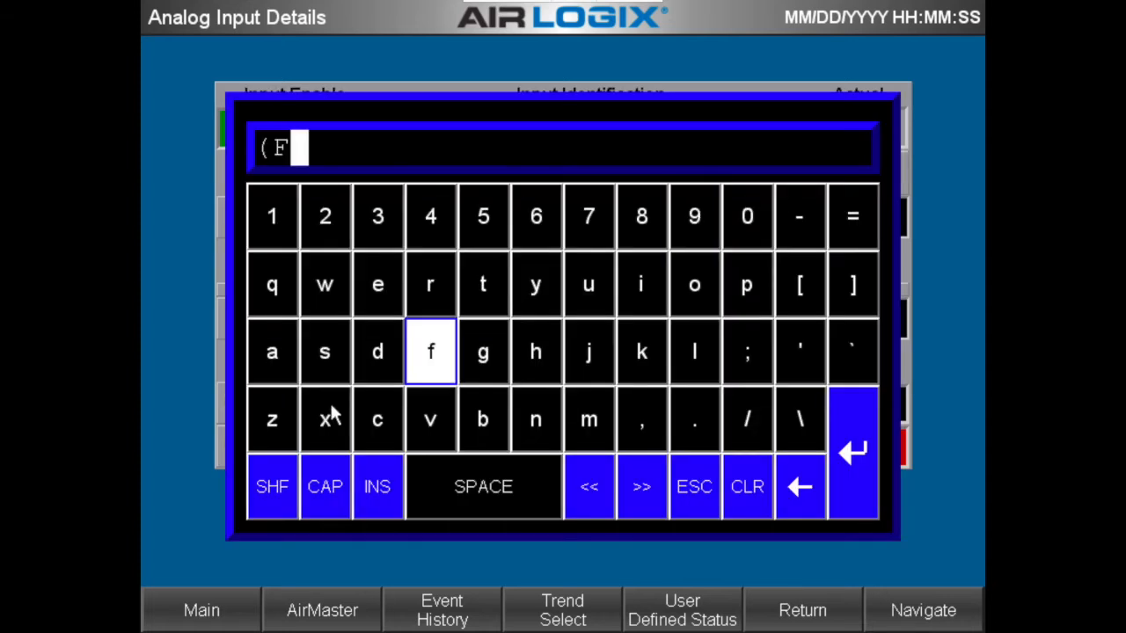
{"action": "type", "text": "(F)"}
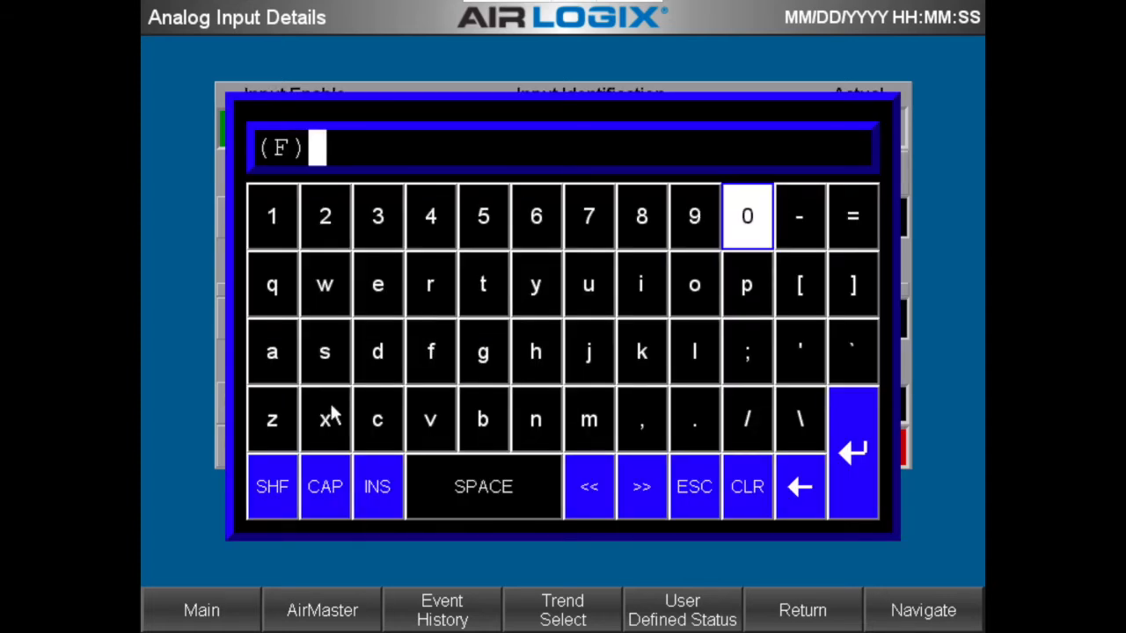
{"action": "left_click", "coordinate": [865, 460]}
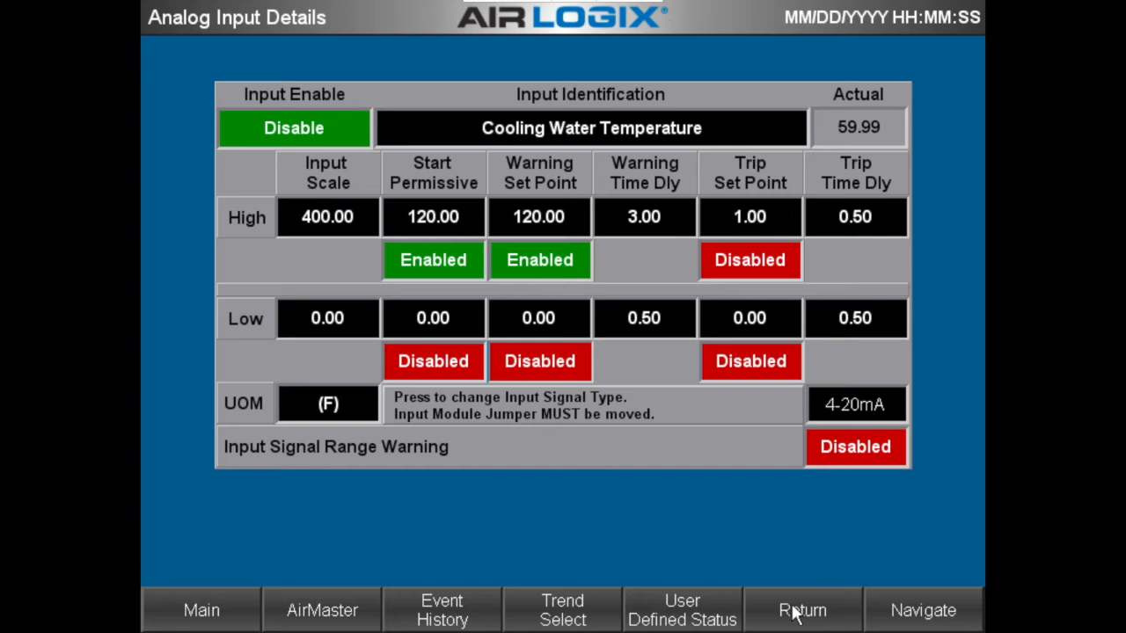
{"action": "left_click", "coordinate": [796, 613]}
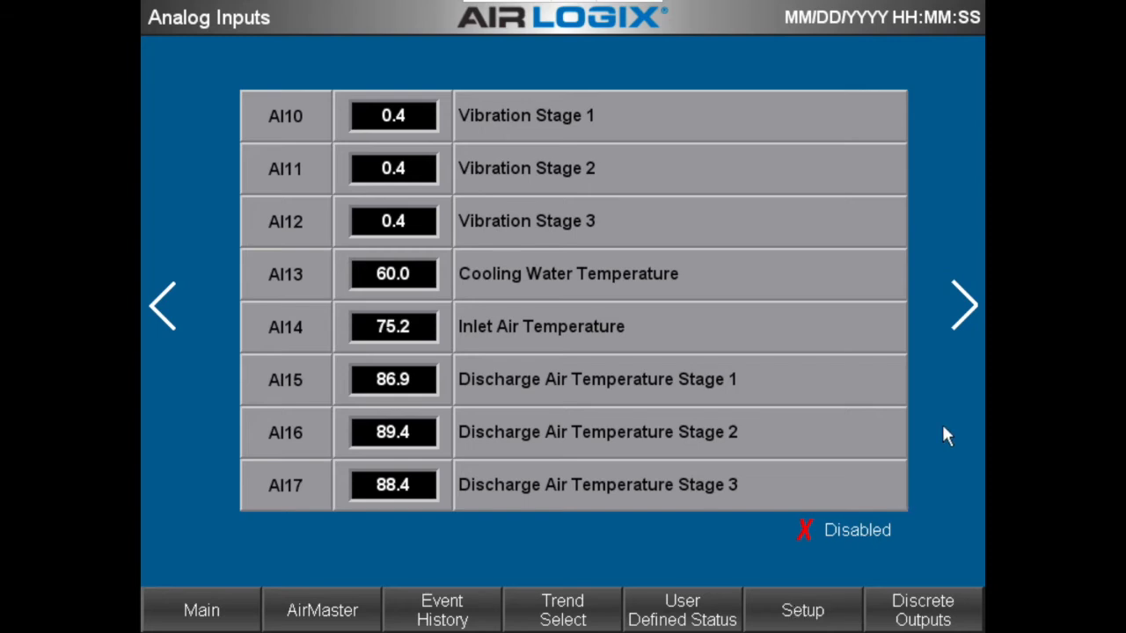
- Browse the expansion analog inputs, open the details of AI20 Discharge Air Pressure Stage 1 and try to enable that input
{"action": "left_click", "coordinate": [973, 307]}
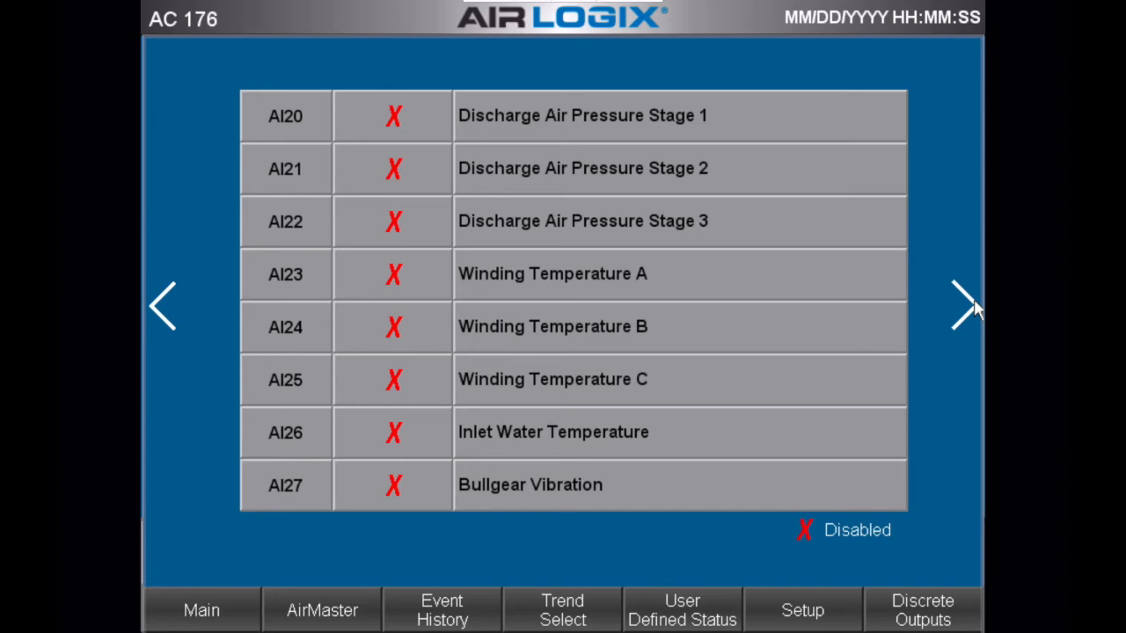
{"action": "left_click", "coordinate": [973, 306]}
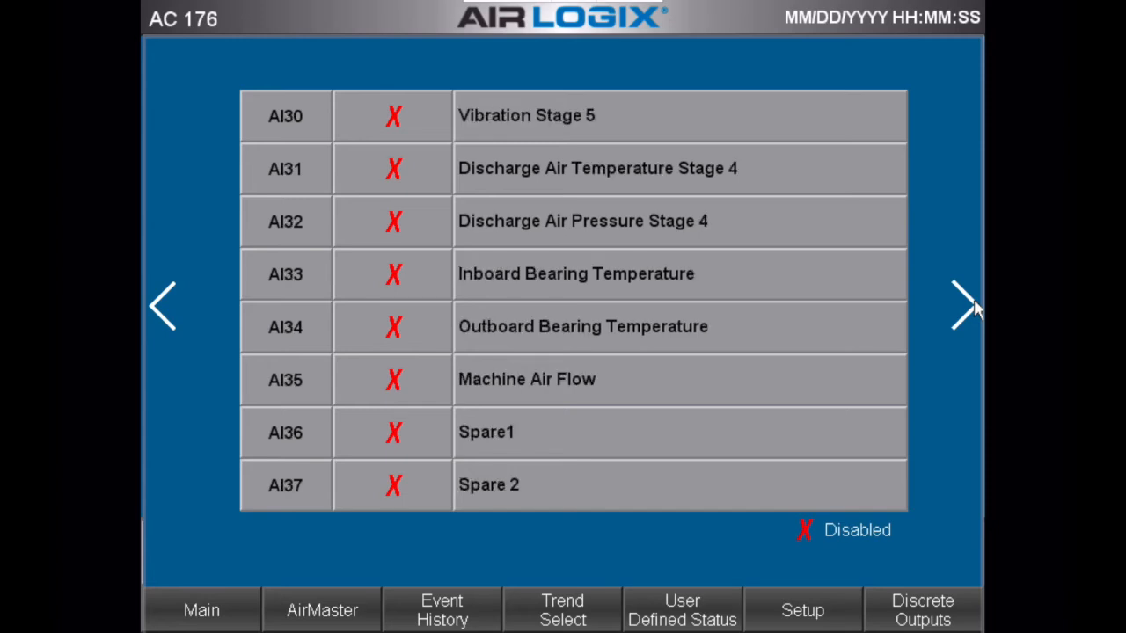
{"action": "left_click", "coordinate": [972, 306]}
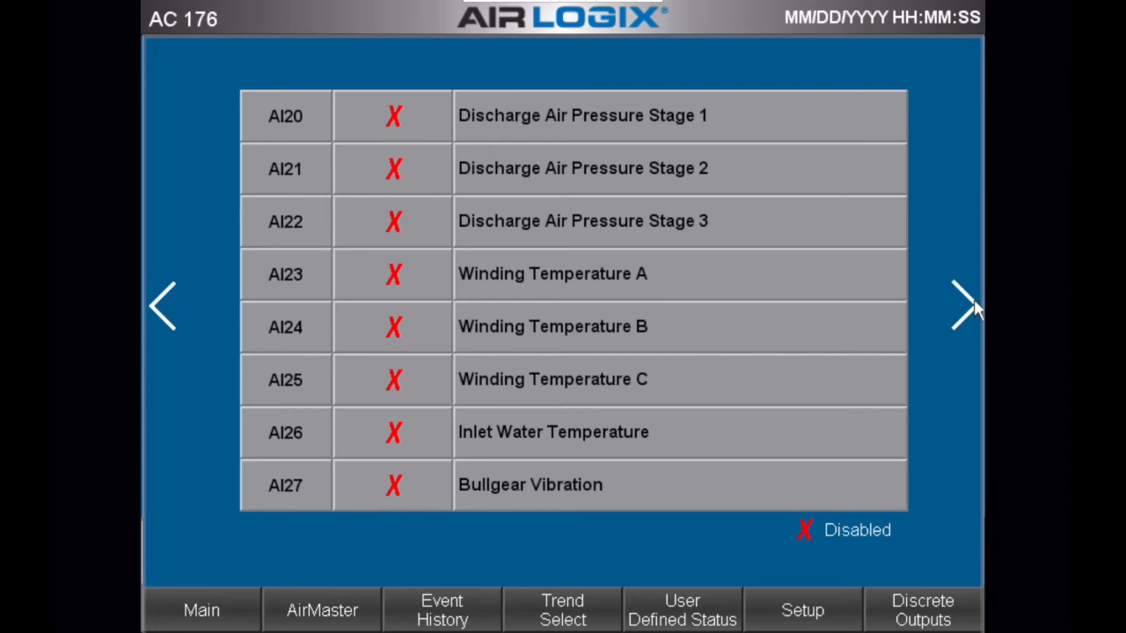
{"action": "left_click", "coordinate": [500, 121]}
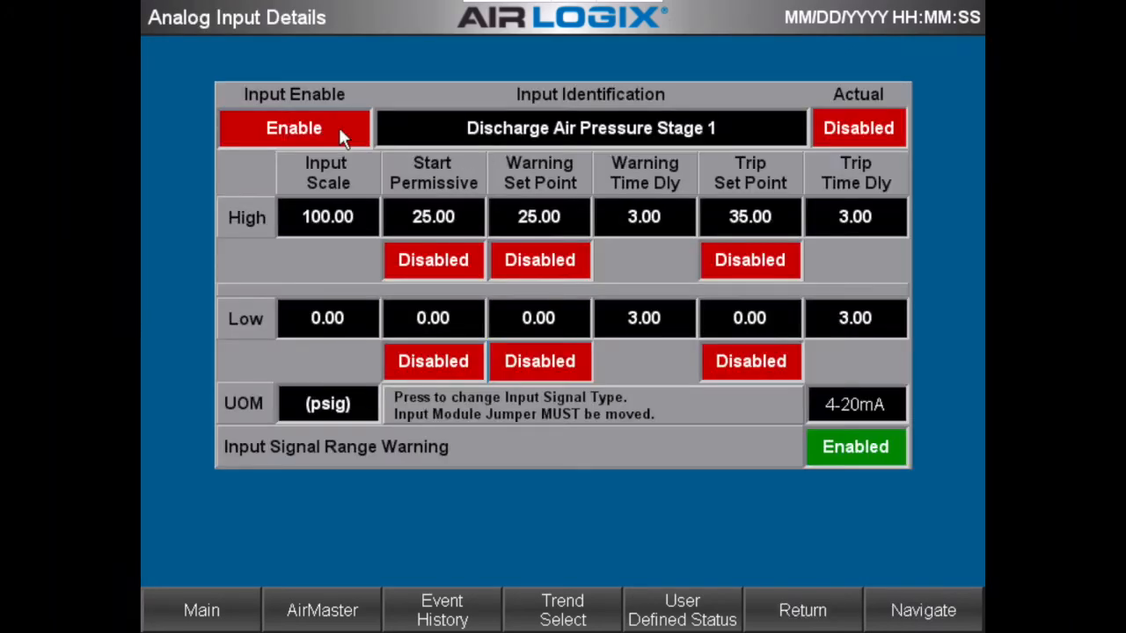
{"action": "left_click", "coordinate": [338, 127]}
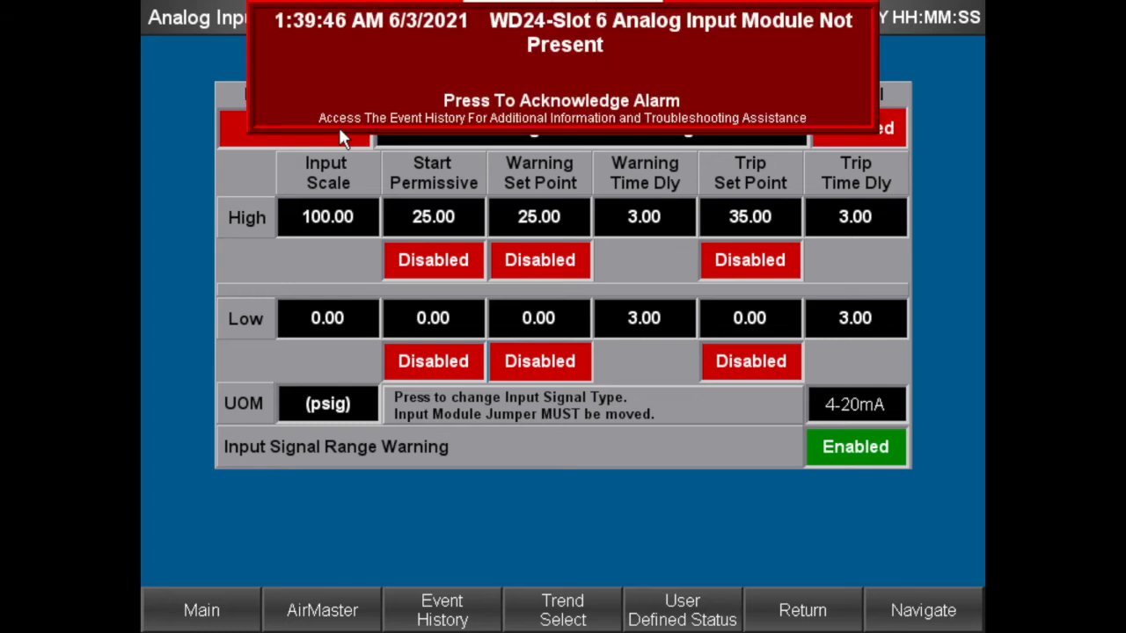